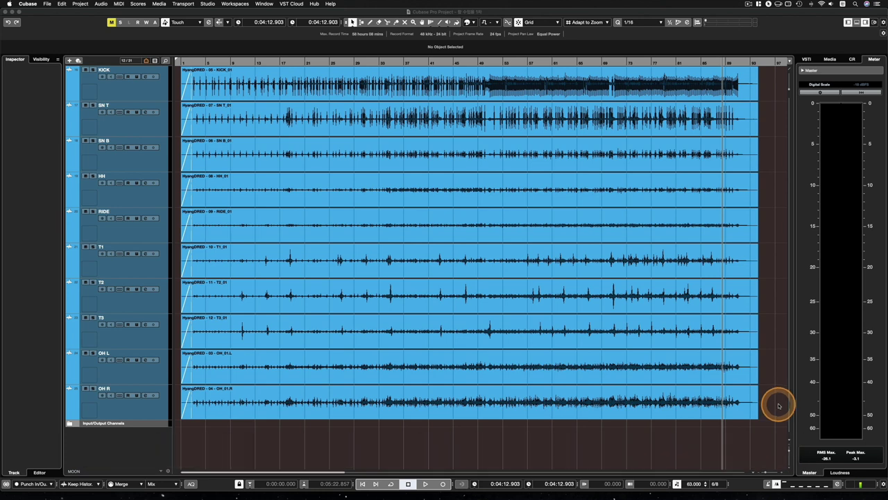
# Select the ten drum events from KICK to OH R, group them, and clear the selection.
pyautogui.click(406, 90)
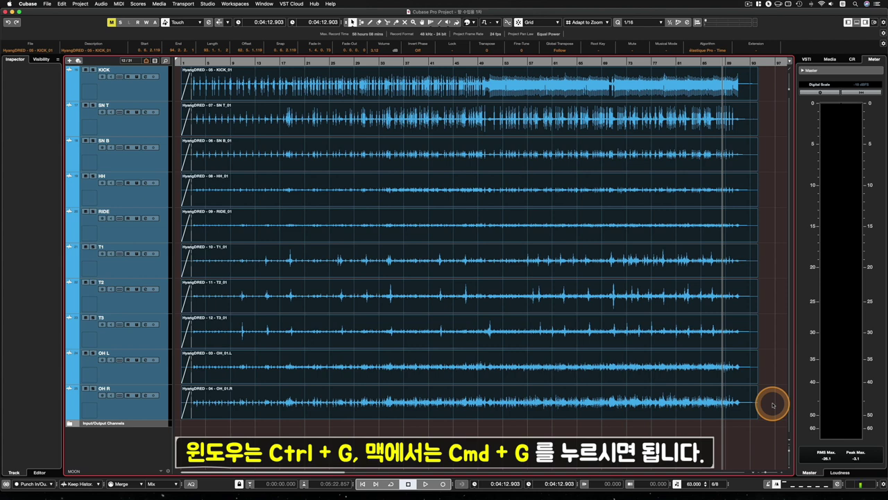
pyautogui.press('super+g')
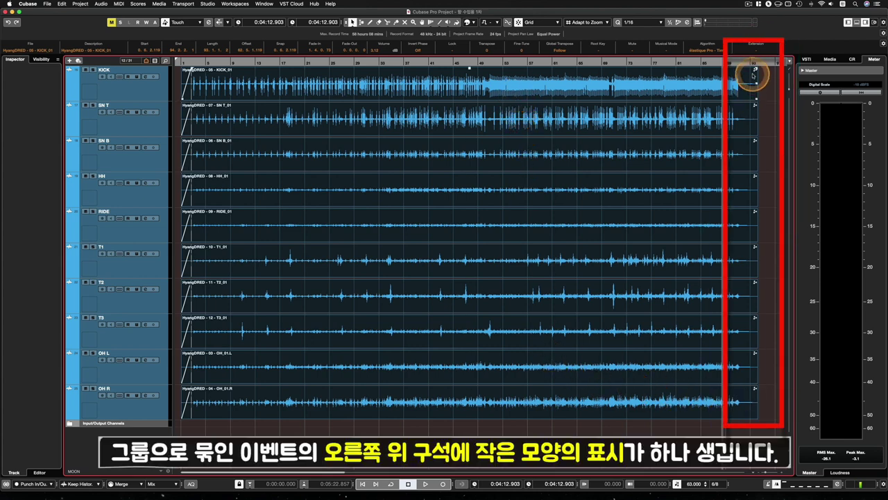
pyautogui.click(755, 108)
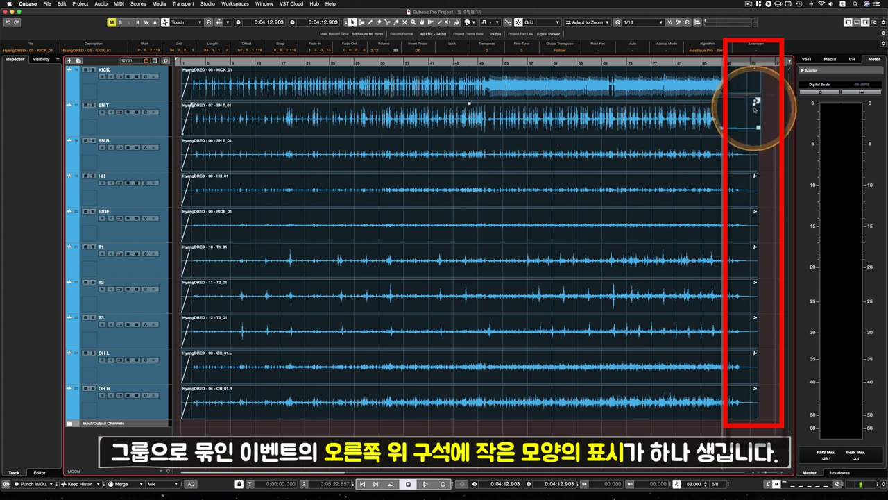
pyautogui.moveTo(756, 109); pyautogui.dragTo(755, 143)
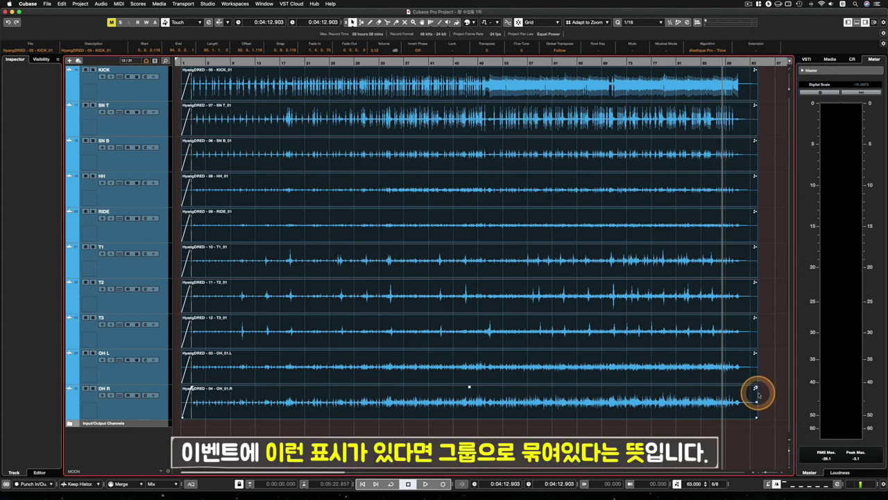
pyautogui.click(528, 114)
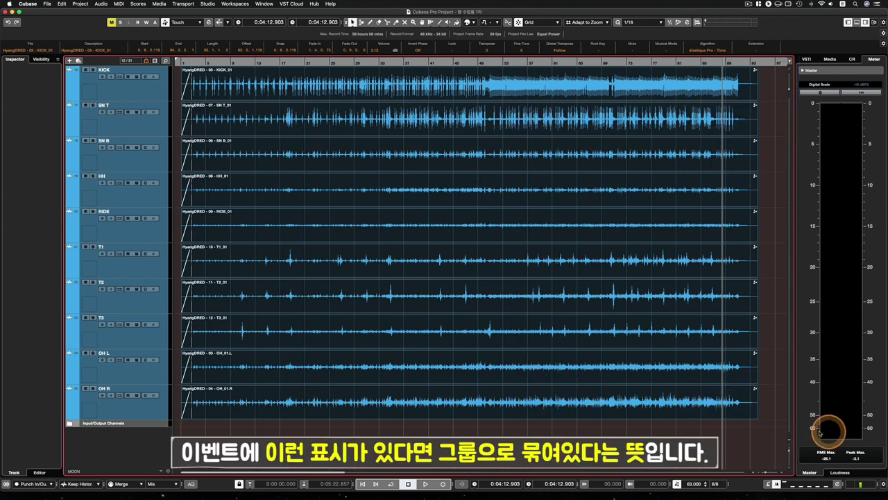
pyautogui.click(770, 410)
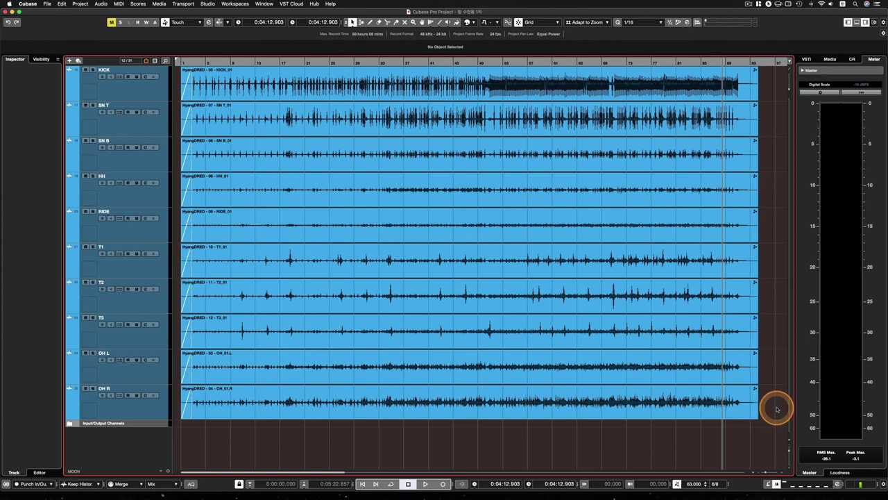
# Select the grouped drum events together and ungroup them, leaving nothing selected.
pyautogui.moveTo(774, 408); pyautogui.dragTo(701, 253)
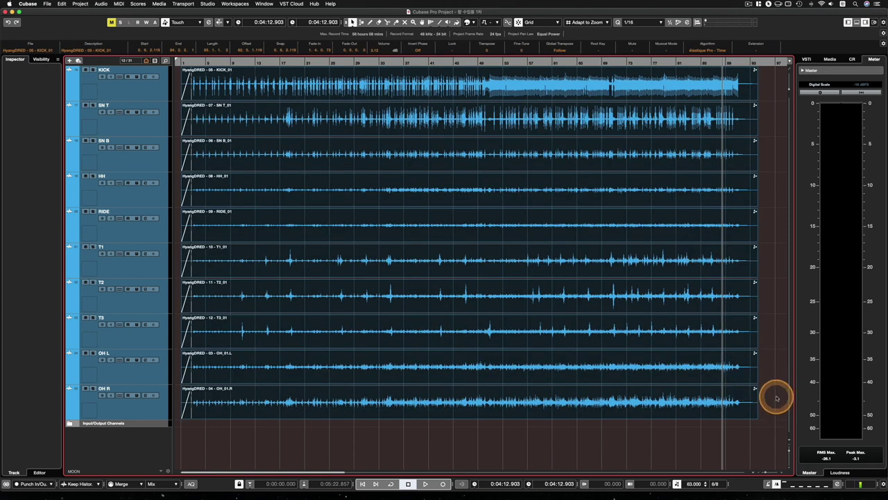
pyautogui.moveTo(775, 404); pyautogui.dragTo(720, 399)
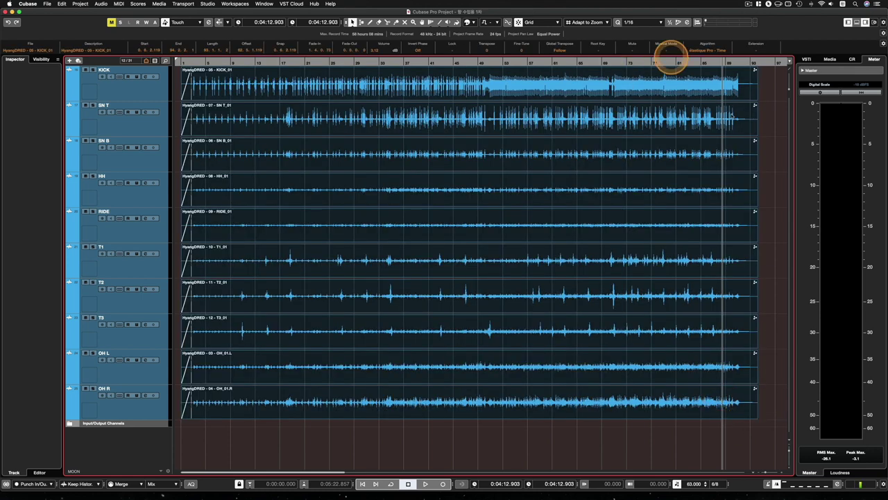
pyautogui.moveTo(668, 281)
pyautogui.mouseDown()
pyautogui.moveTo(687, 261)
pyautogui.moveTo(670, 279)
pyautogui.mouseUp()
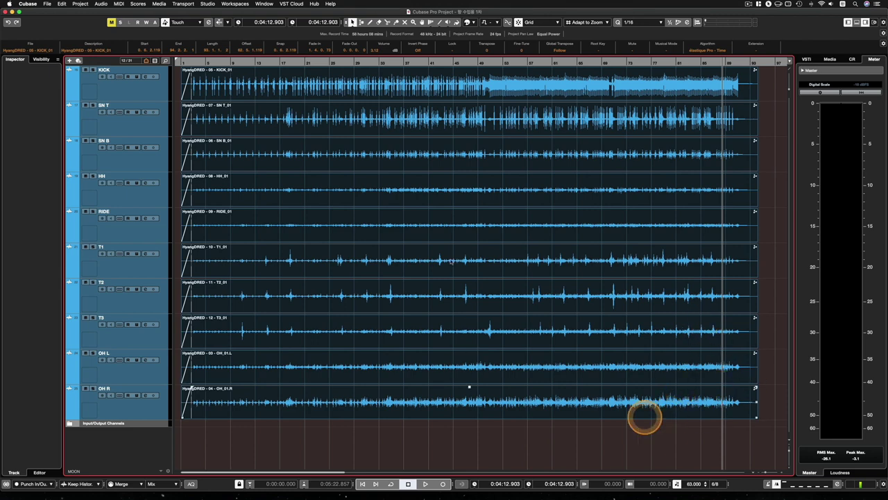
pyautogui.click(769, 388)
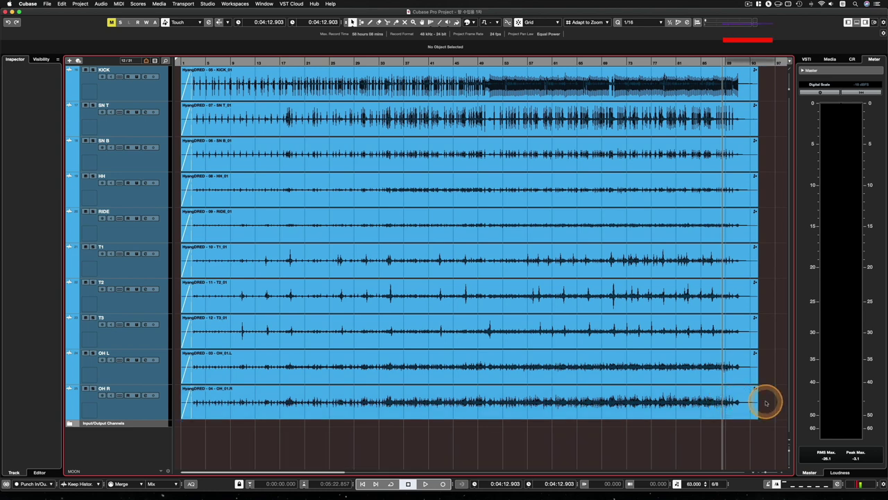
pyautogui.moveTo(767, 402)
pyautogui.mouseDown()
pyautogui.moveTo(725, 319)
pyautogui.moveTo(674, 80)
pyautogui.mouseUp()
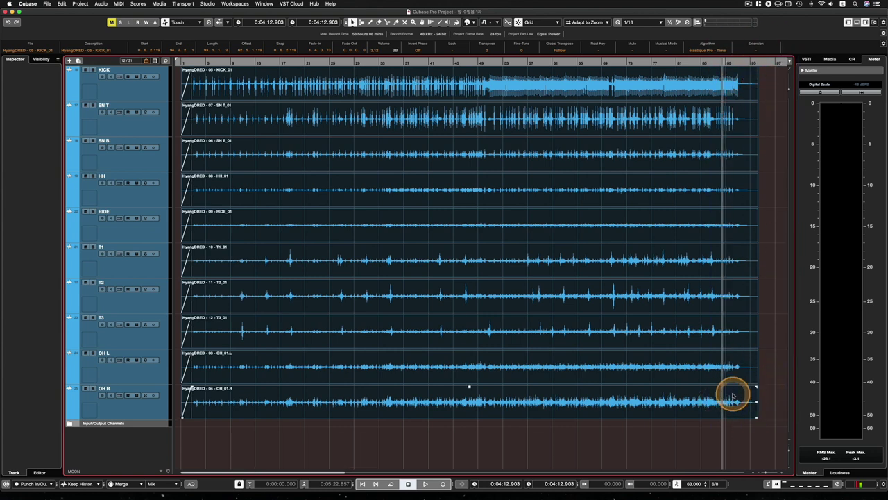
pyautogui.press('super+a')
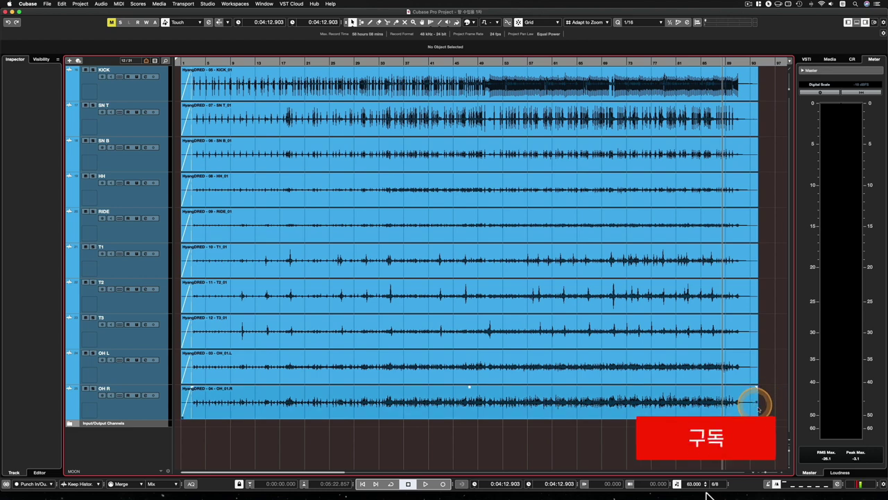
# Select all ten drum events, group them again, and reselect the whole group through one of its events.
pyautogui.moveTo(758, 402); pyautogui.dragTo(776, 408)
pyautogui.click(618, 99)
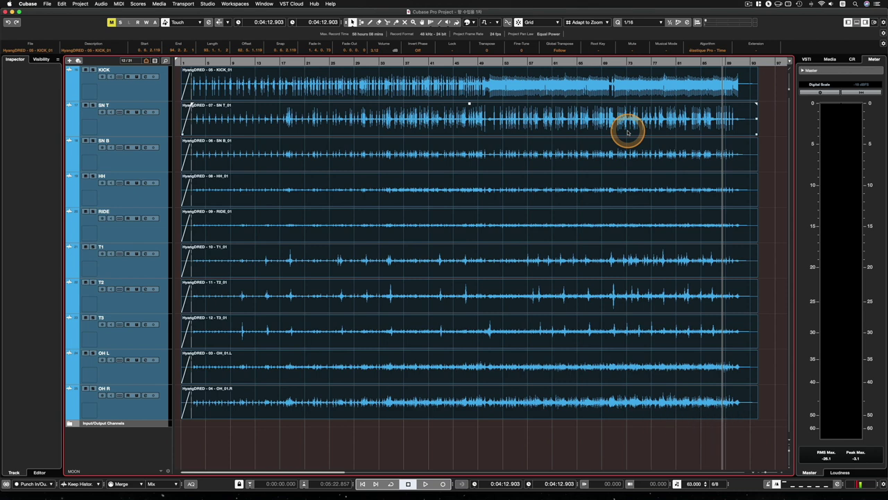
pyautogui.press('super+a')
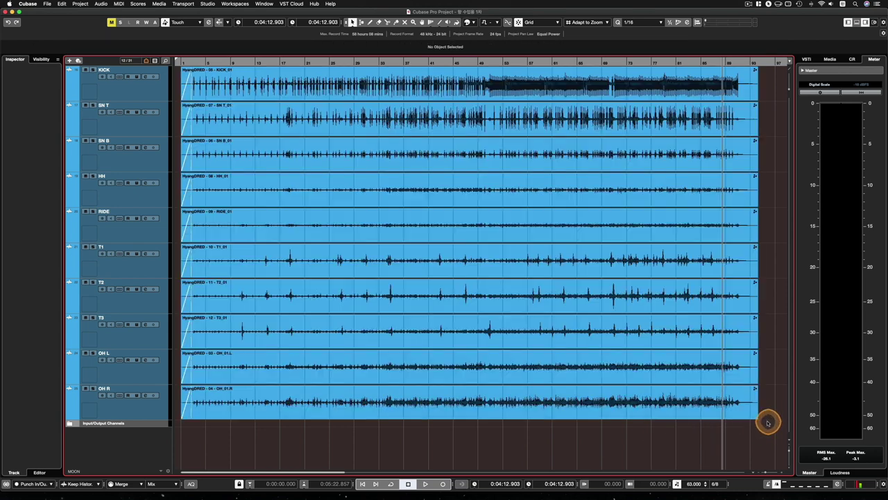
pyautogui.moveTo(769, 422)
pyautogui.mouseDown()
pyautogui.moveTo(754, 412)
pyautogui.moveTo(521, 407)
pyautogui.moveTo(769, 406)
pyautogui.mouseUp()
pyautogui.click(475, 312)
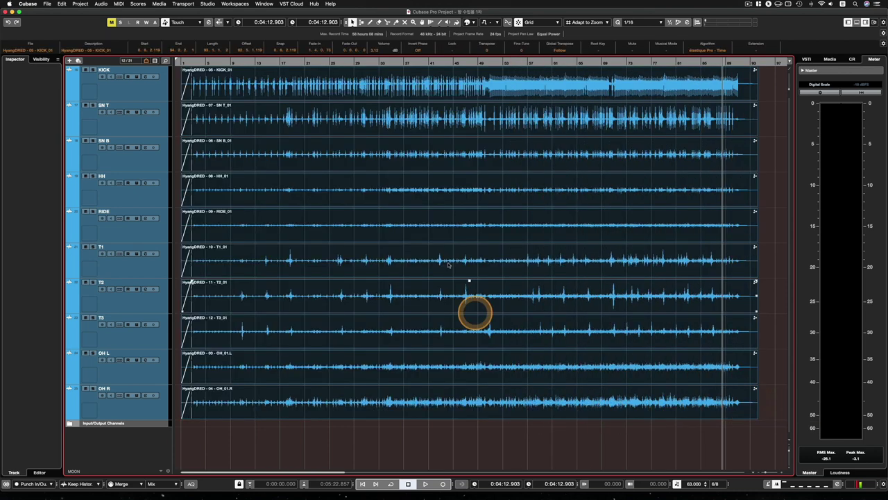
# Range-select bars 20 to 39 across all ten drum tracks, delete that section, and undo the deletion.
pyautogui.press('2')
pyautogui.press('super+a')
pyautogui.click(312, 94)
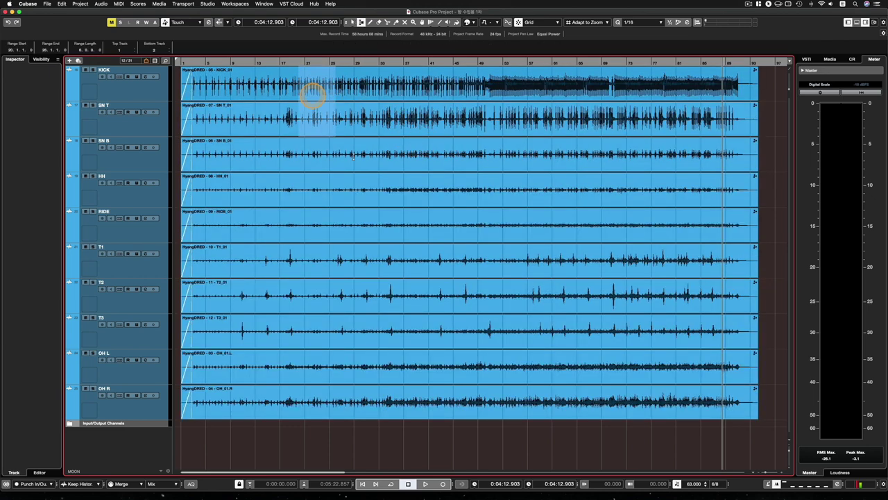
pyautogui.moveTo(313, 93); pyautogui.dragTo(414, 401)
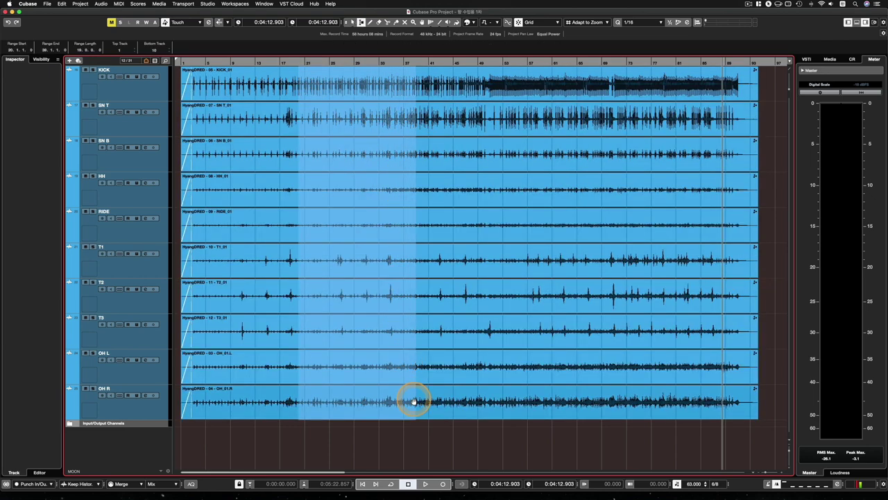
pyautogui.press('Delete')
pyautogui.press('super+z')
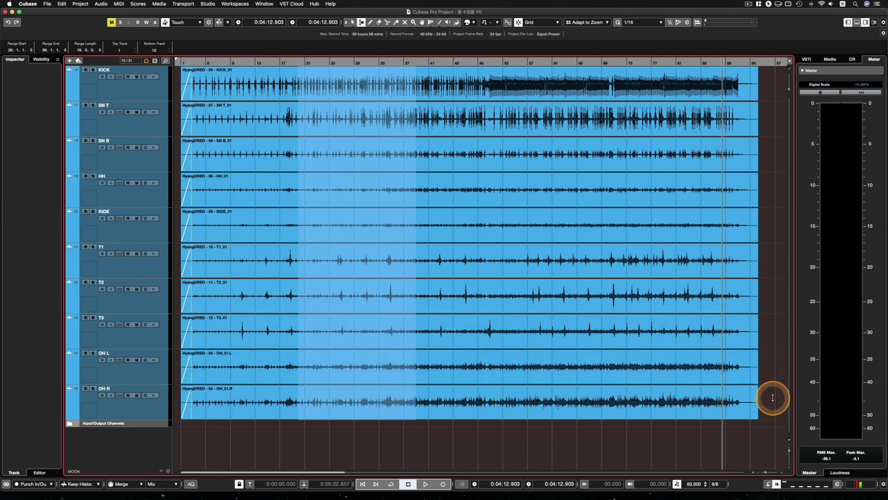
# Select the grouped drum events and split them at bars 54 and 61.
pyautogui.press('1')
pyautogui.moveTo(770, 405); pyautogui.dragTo(495, 94)
pyautogui.moveTo(469, 67)
pyautogui.mouseDown()
pyautogui.moveTo(466, 44)
pyautogui.moveTo(465, 80)
pyautogui.mouseUp()
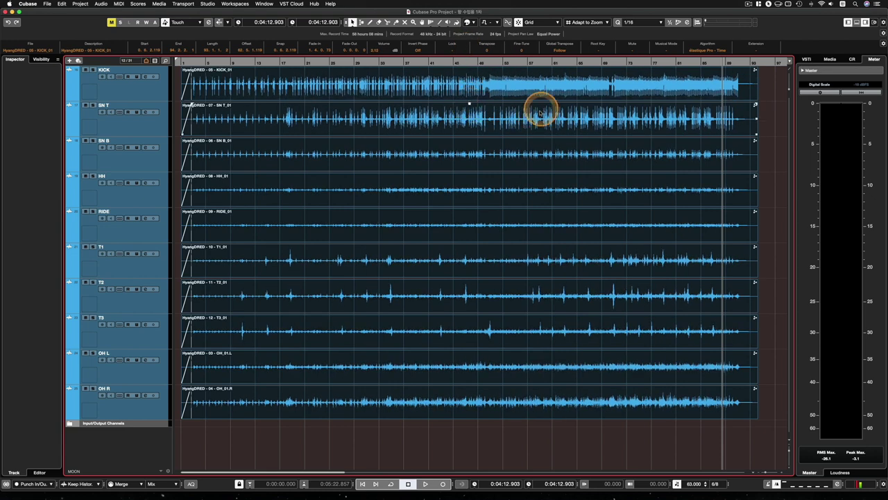
pyautogui.press('3')
pyautogui.click(510, 115)
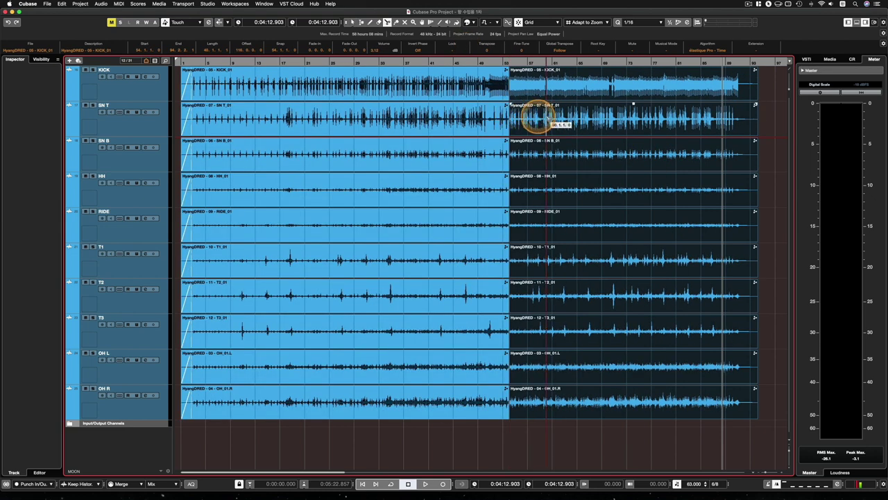
pyautogui.click(551, 113)
# Try lowering the event volume of the grouped segment between bars 54 and 61, and undo the segment edits.
pyautogui.press('1')
pyautogui.keyDown('shift'); pyautogui.click(532, 115); pyautogui.keyUp('shift')
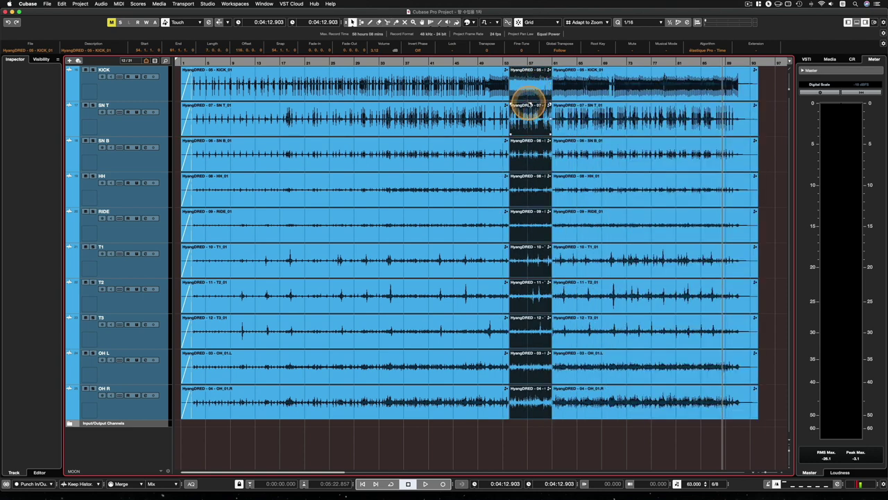
pyautogui.moveTo(530, 104); pyautogui.dragTo(531, 121)
pyautogui.press('super+z')
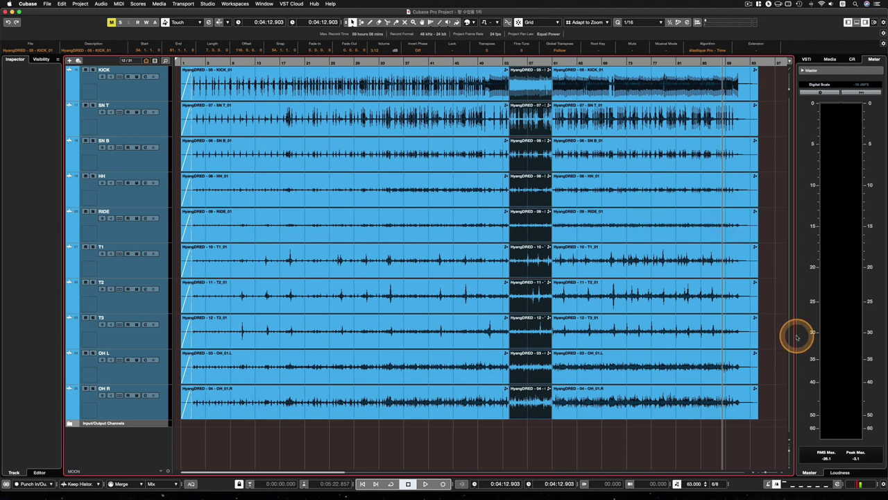
pyautogui.click(777, 407)
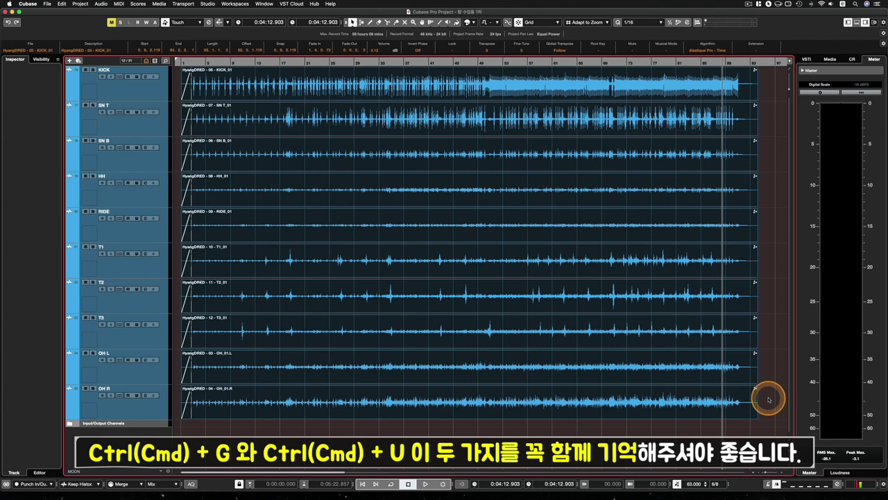
# Select all ten grouped drum events, ungroup them, and clear the selection.
pyautogui.click(769, 399)
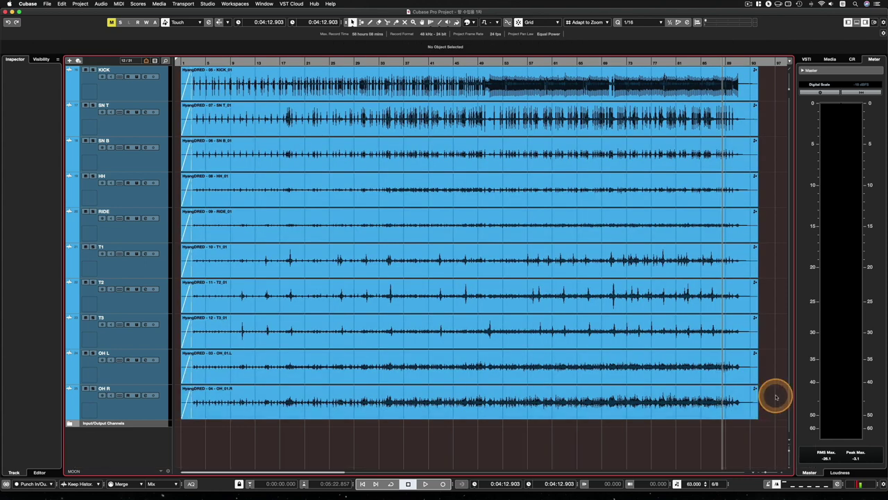
pyautogui.click(750, 401)
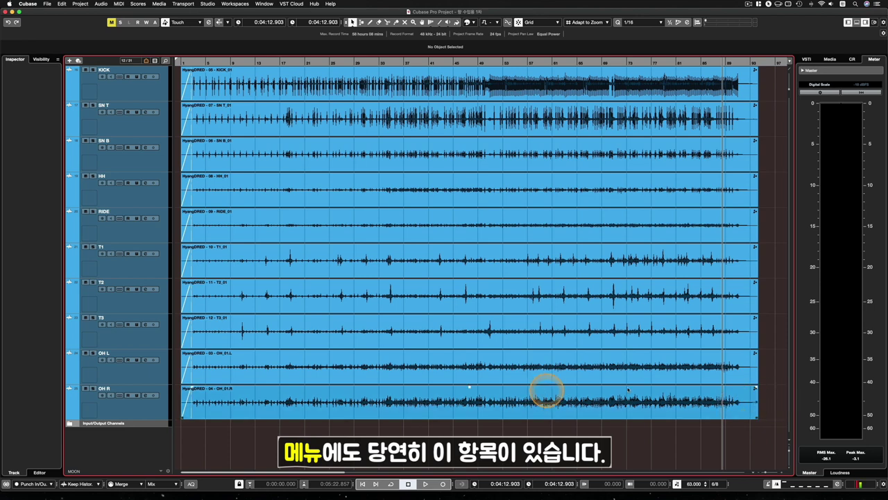
pyautogui.click(779, 399)
pyautogui.moveTo(780, 399); pyautogui.dragTo(479, 73)
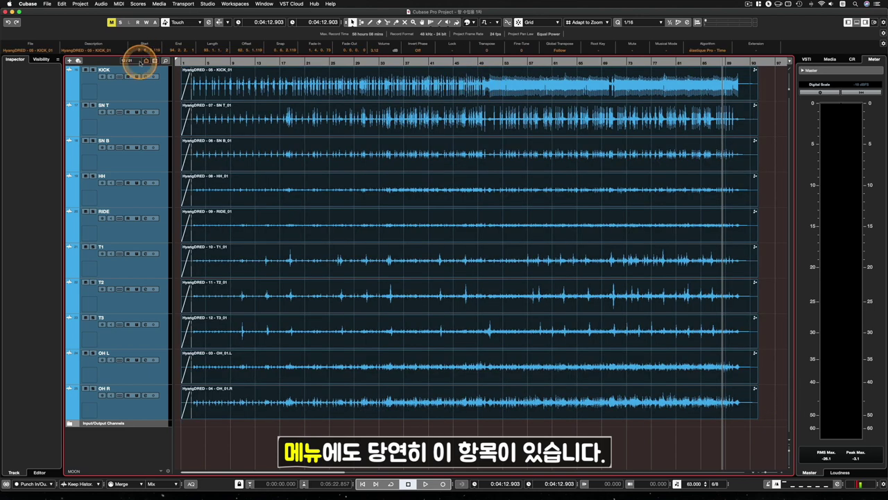
pyautogui.click(61, 3)
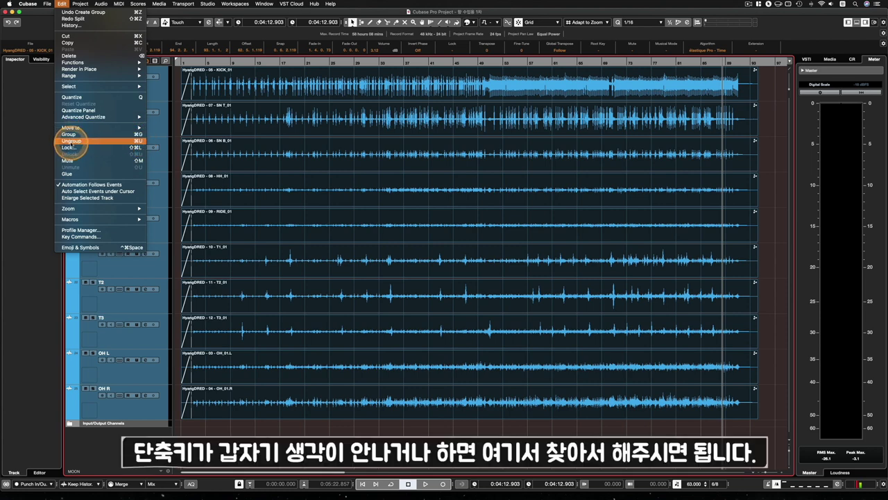
pyautogui.click(69, 141)
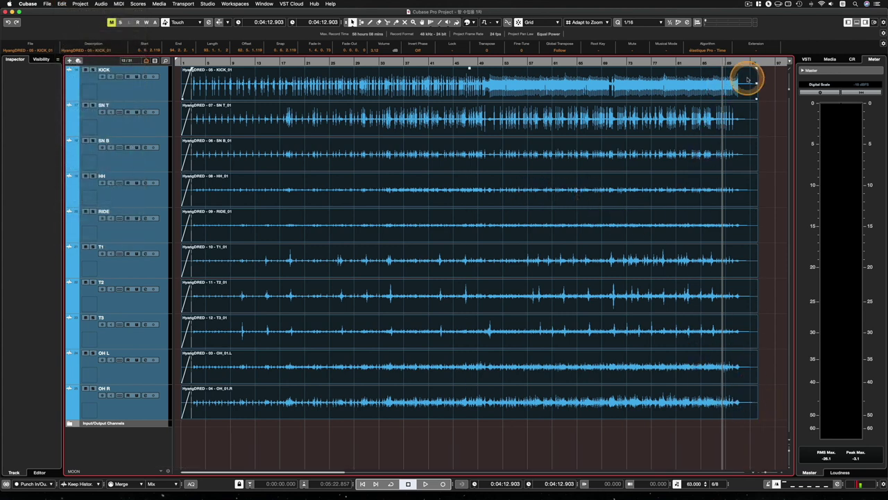
pyautogui.click(749, 443)
pyautogui.click(490, 366)
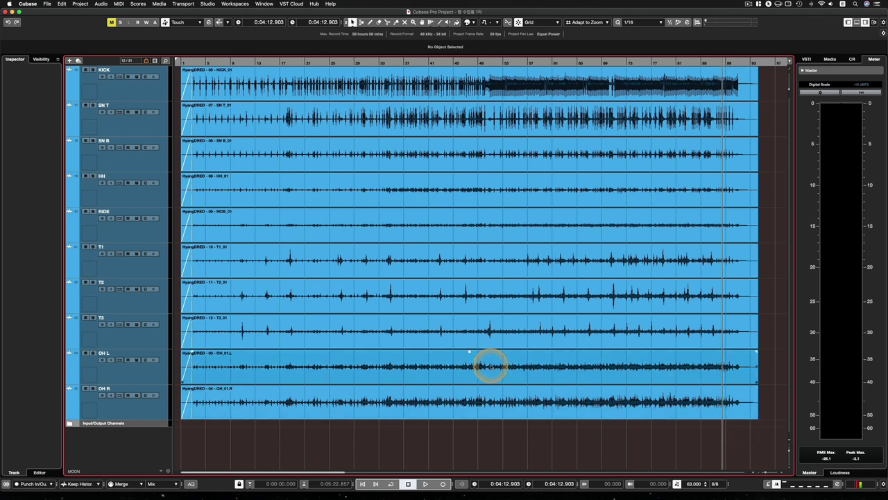
pyautogui.click(500, 413)
pyautogui.click(506, 435)
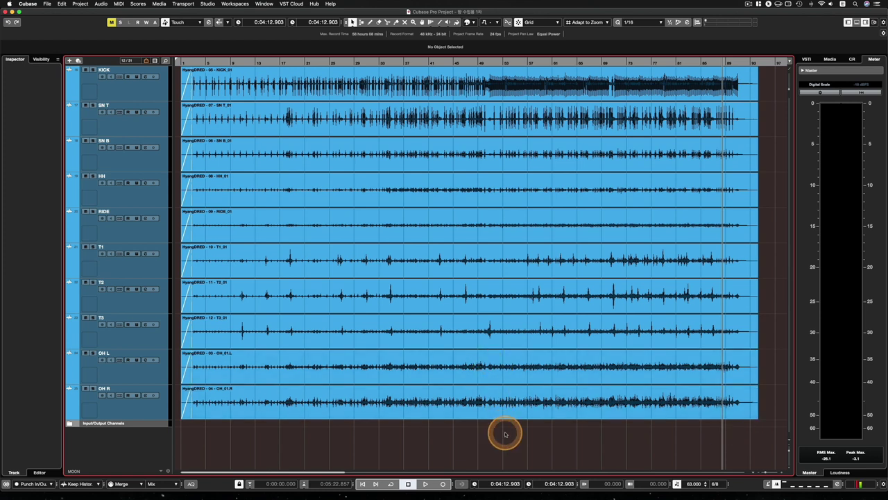